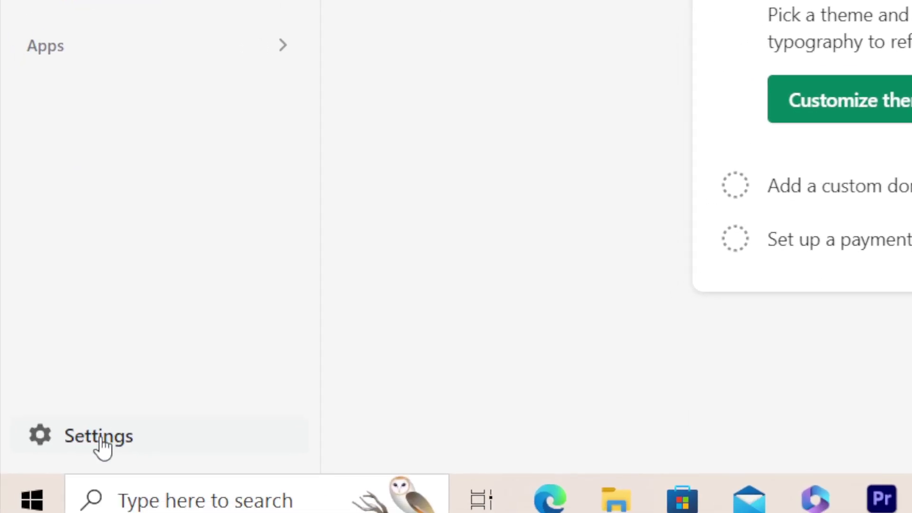
- Open the admin Settings to view the store details, currency and time zone
click(98, 436)
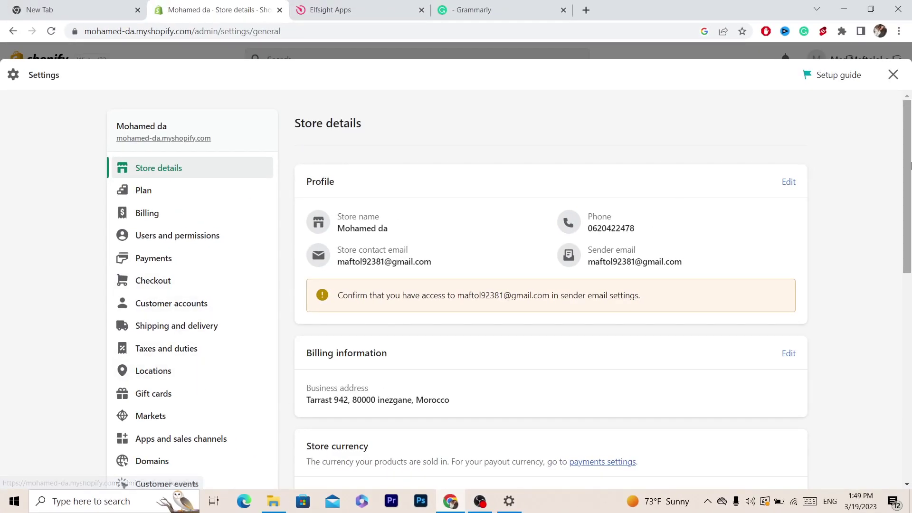
drag(907, 166, 907, 271)
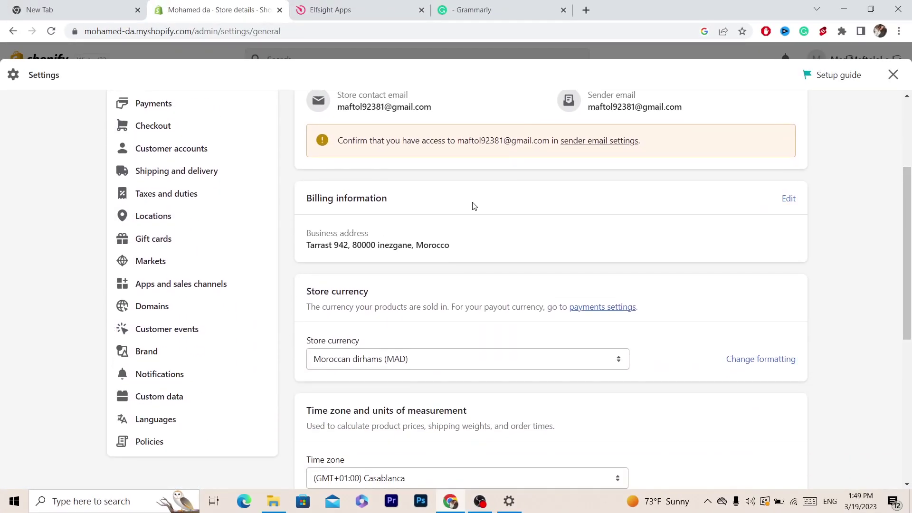
scroll(387, 367, up, 1)
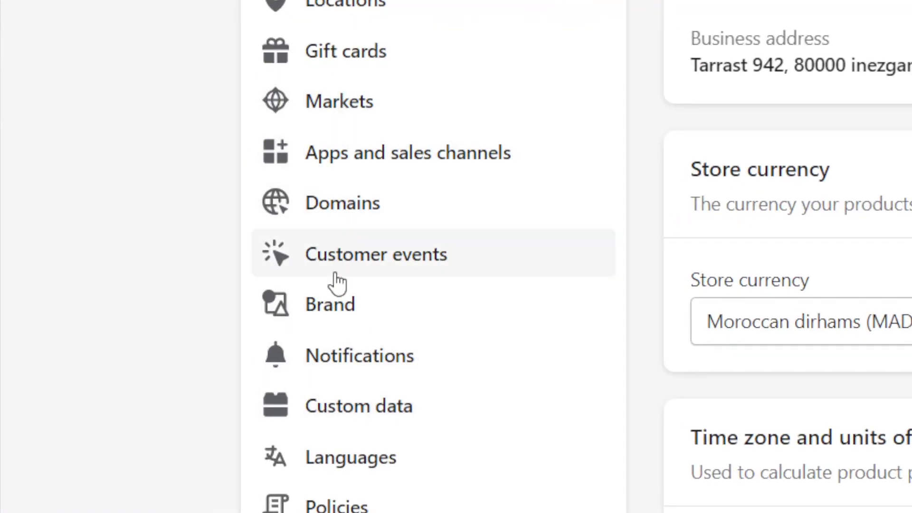
scroll(349, 286, up, 1)
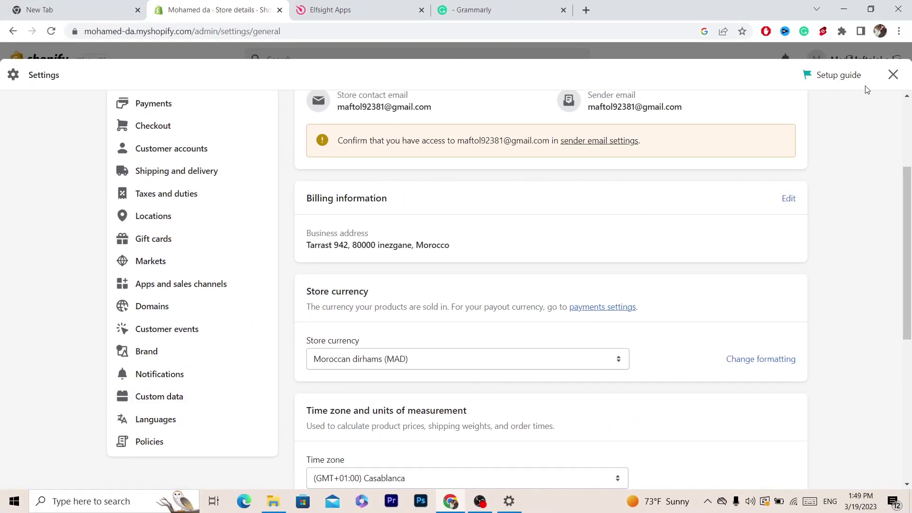
- Leave Settings and search 'files' to reach the Files page of uploaded JPGs
click(892, 74)
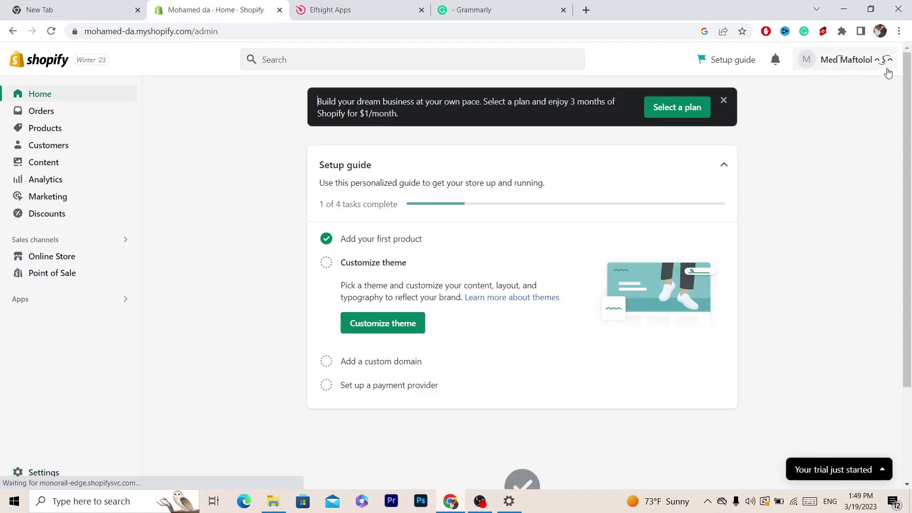
click(304, 65)
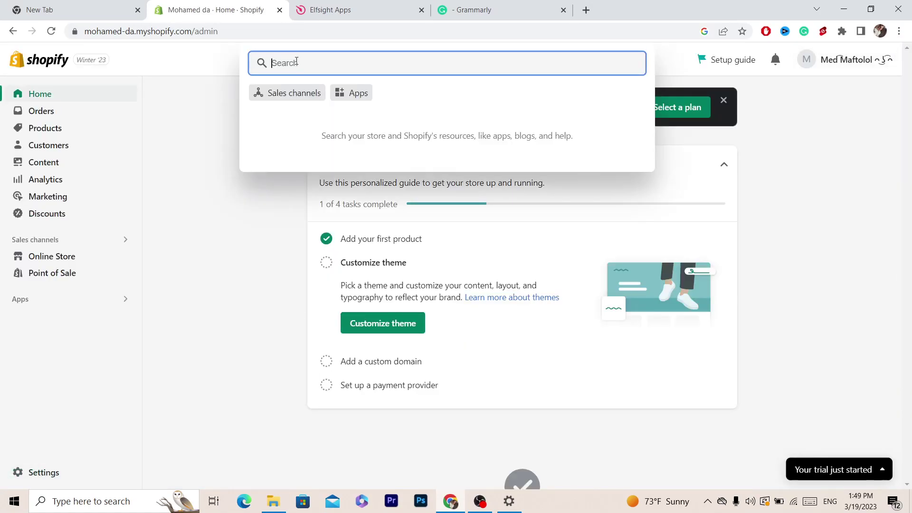
text(files)
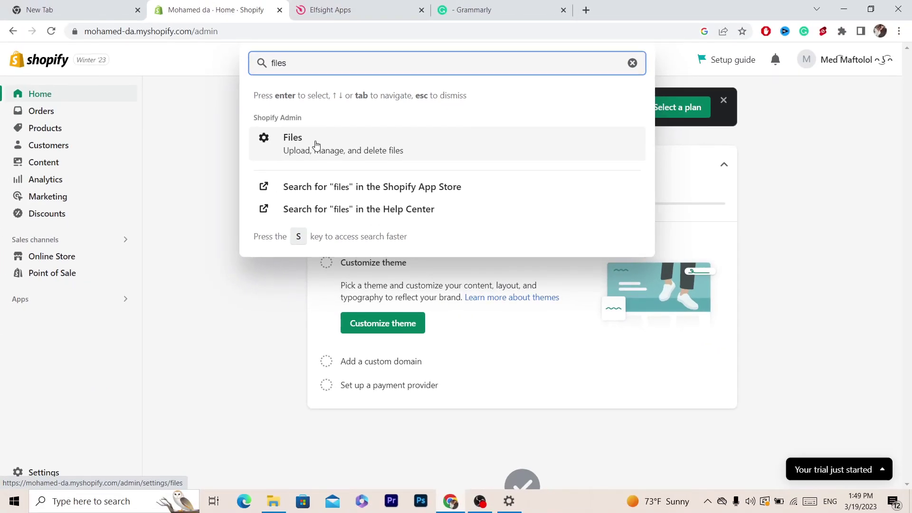
click(316, 143)
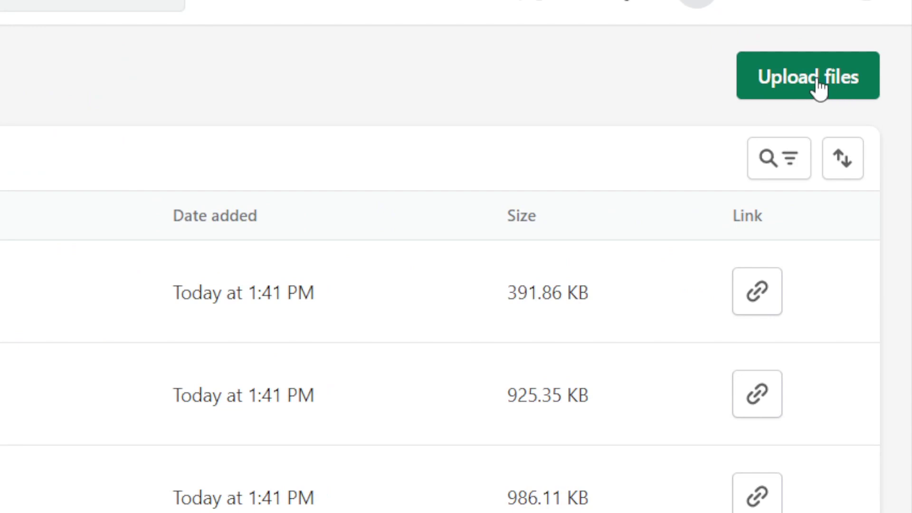
click(835, 90)
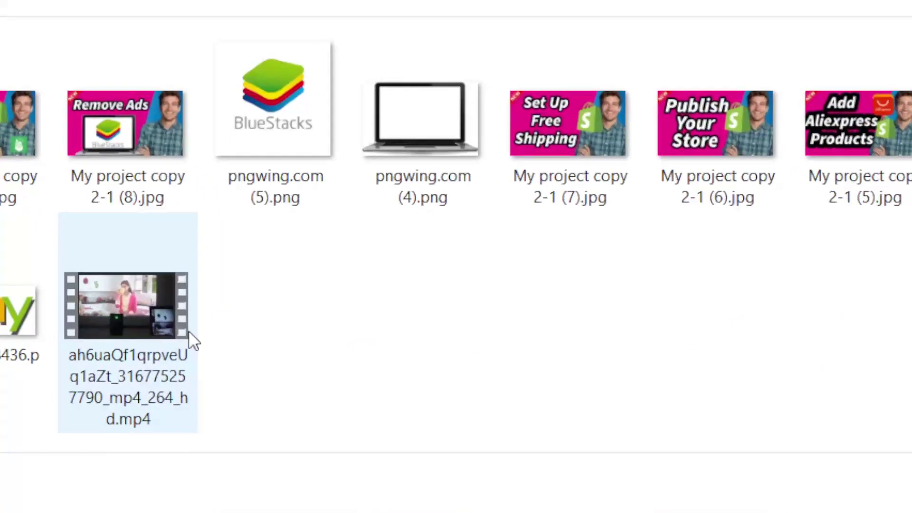
click(407, 202)
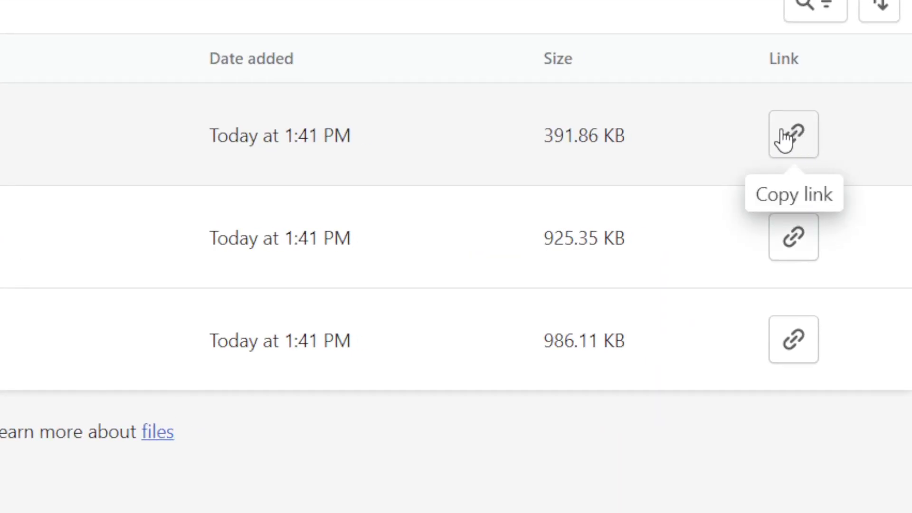
- Copy the first file's link and go to the Online Store Pages list
click(792, 135)
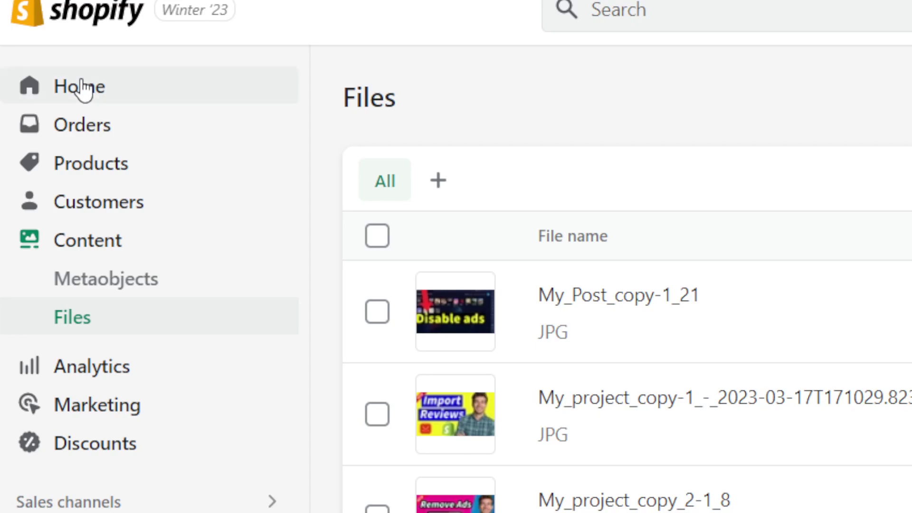
click(79, 86)
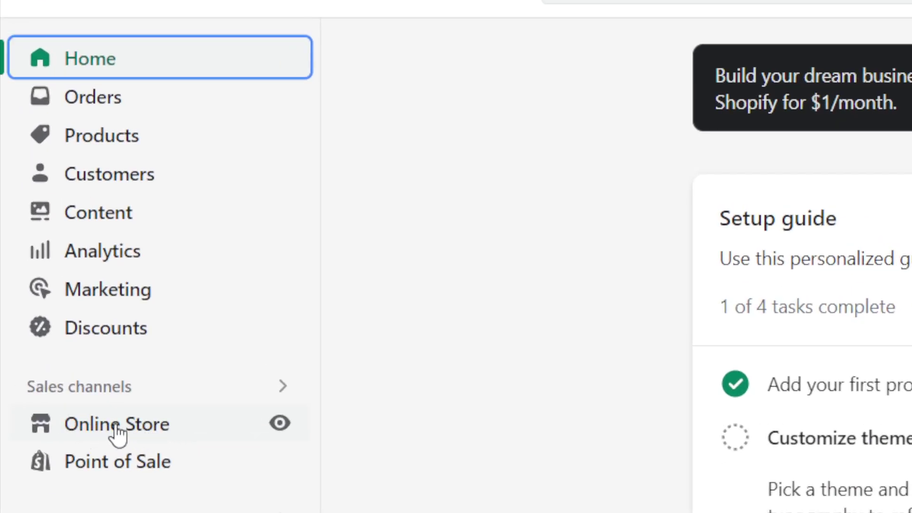
click(90, 428)
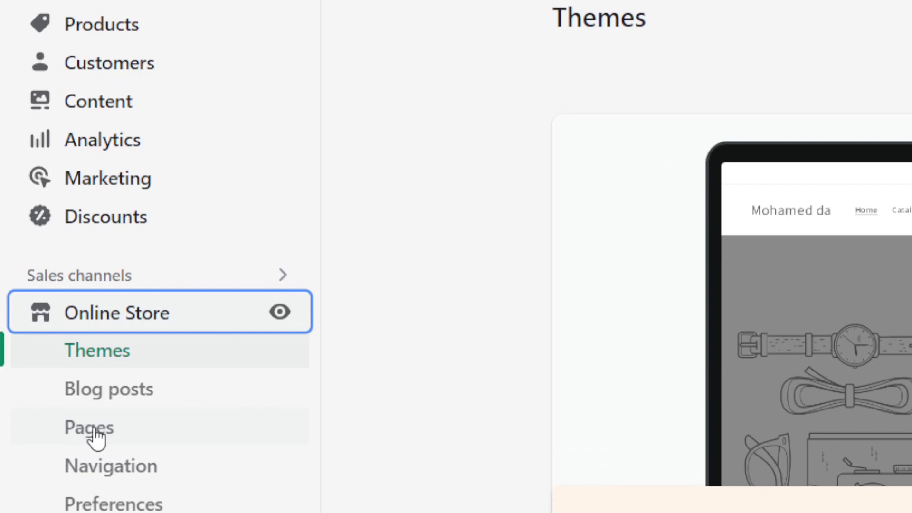
click(95, 430)
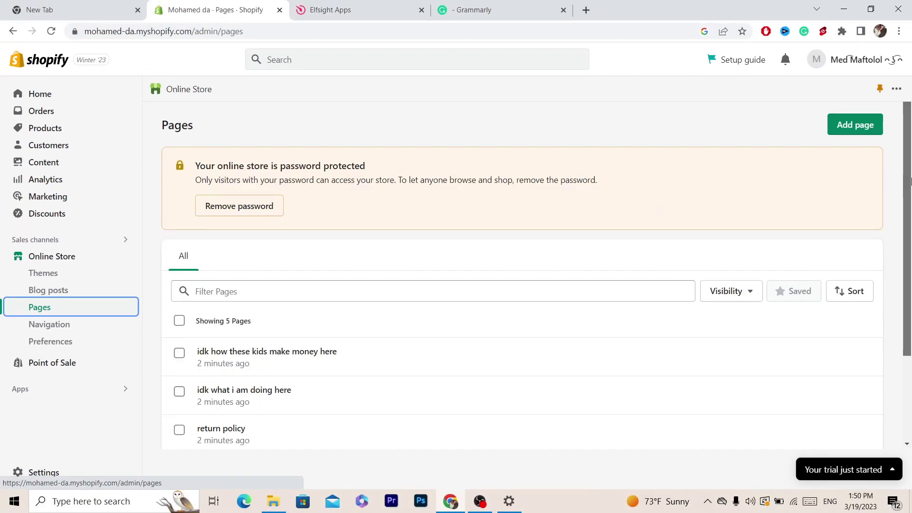
scroll(400, 242, down, 3)
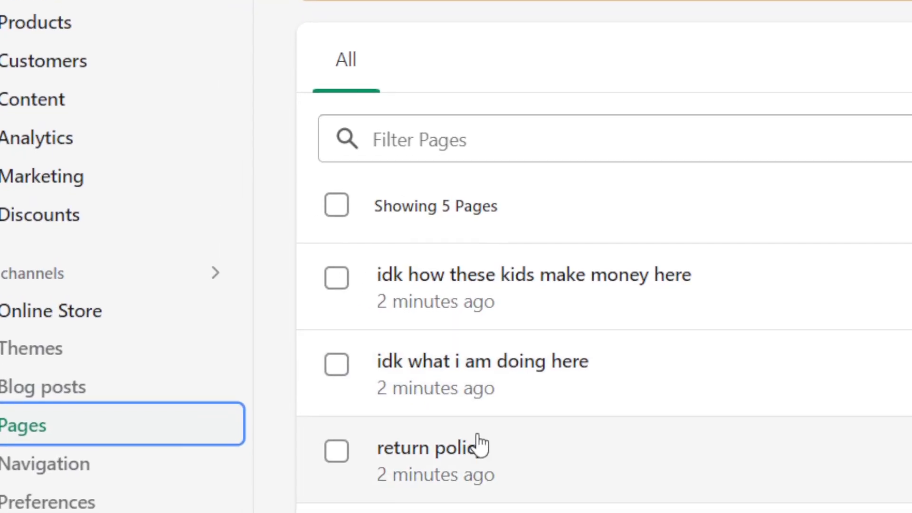
scroll(428, 440, down, 1)
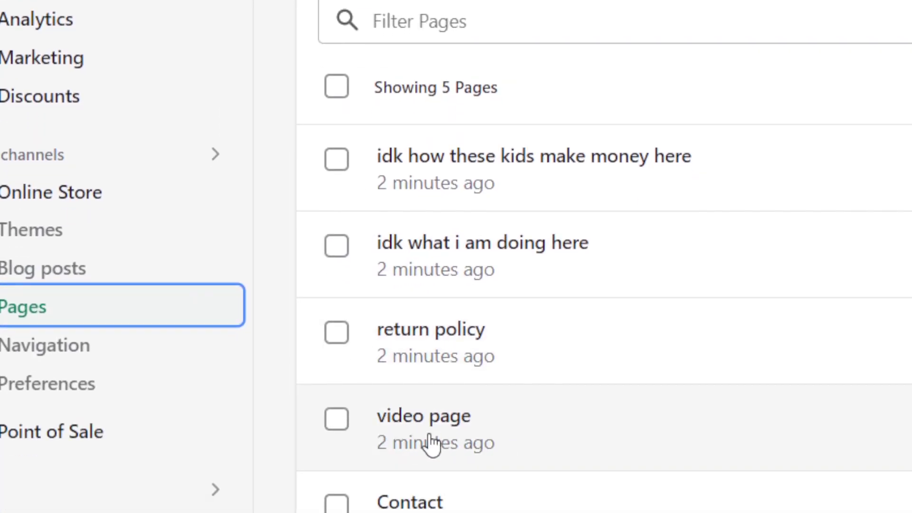
- Paste the file link into the 'video page' content below blank lines and save
click(424, 416)
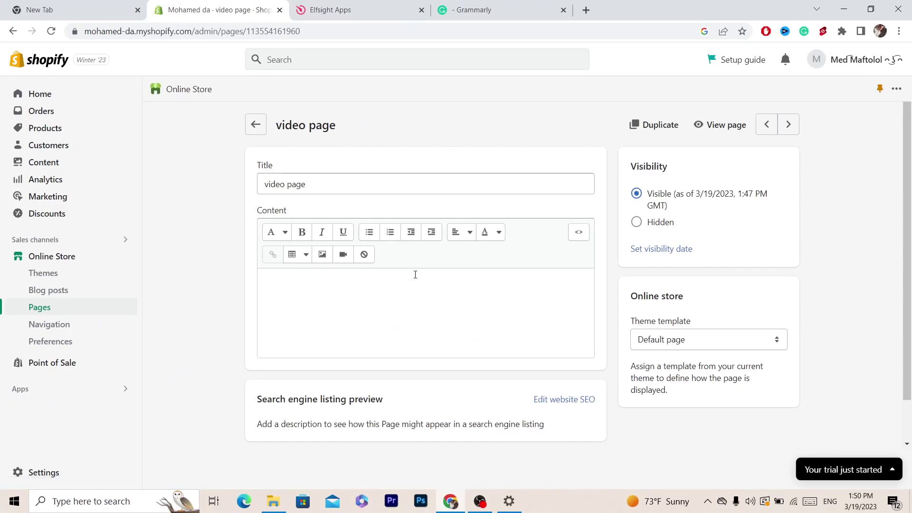
click(406, 284)
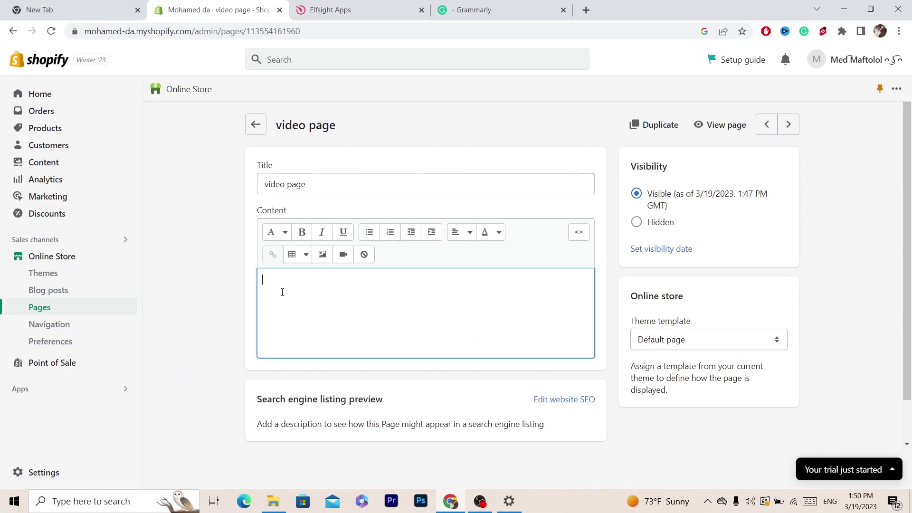
key(ctrl+v)
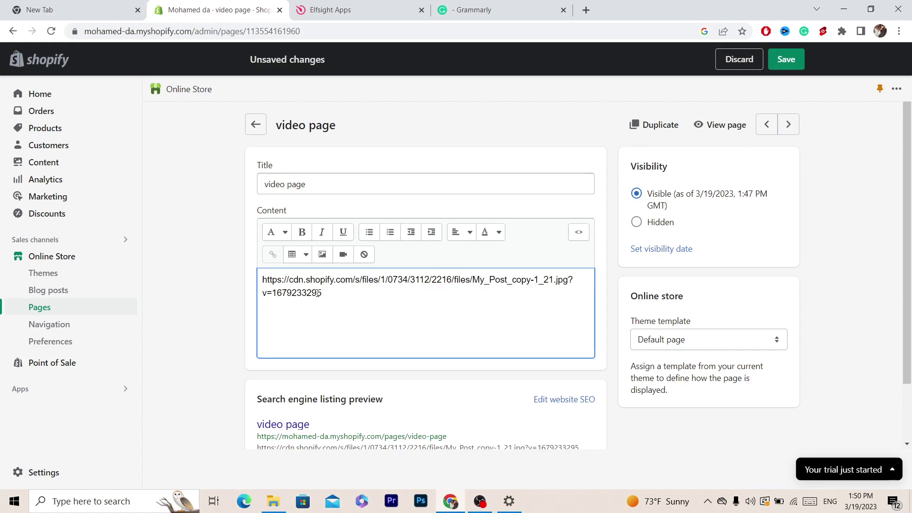
key(ctrl+a)
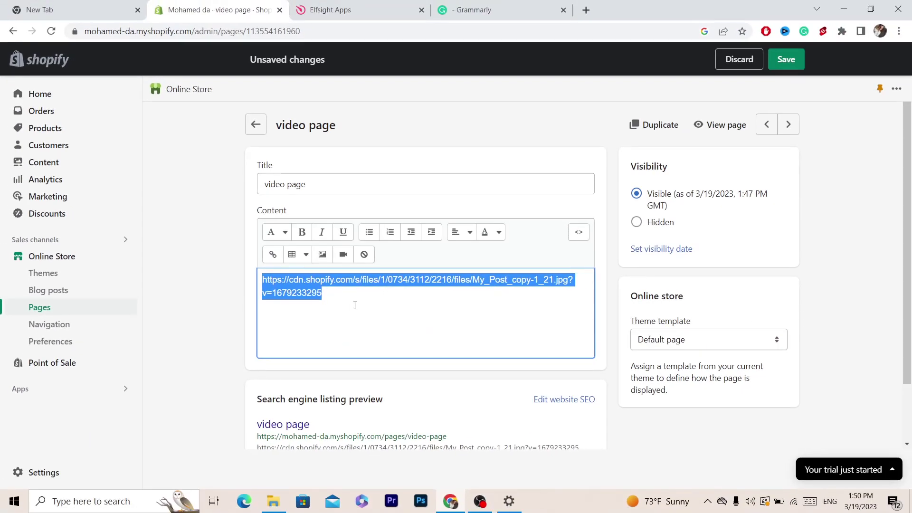
click(355, 305)
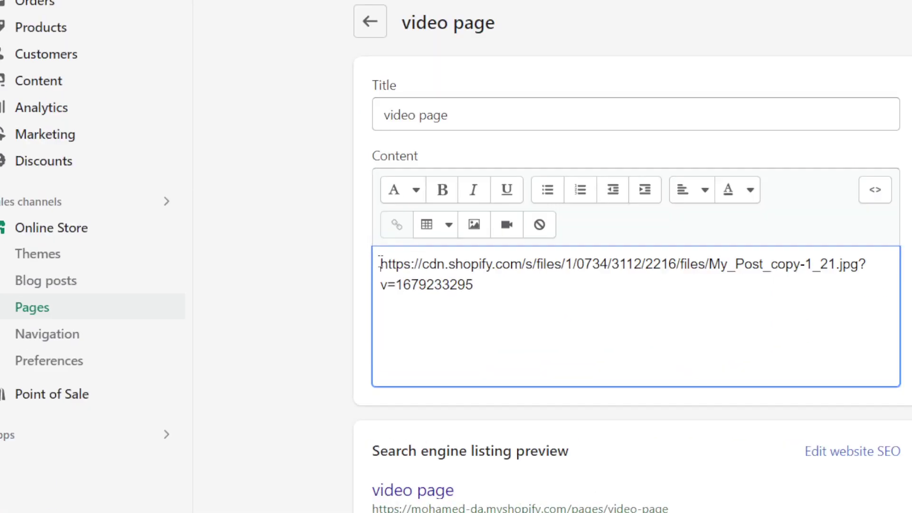
key(Return)
key(Return)
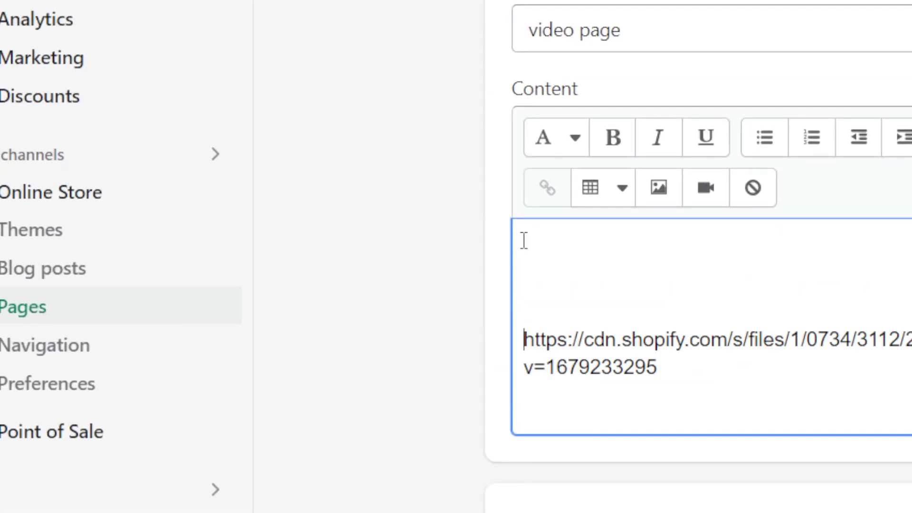
key(Return)
key(Return)
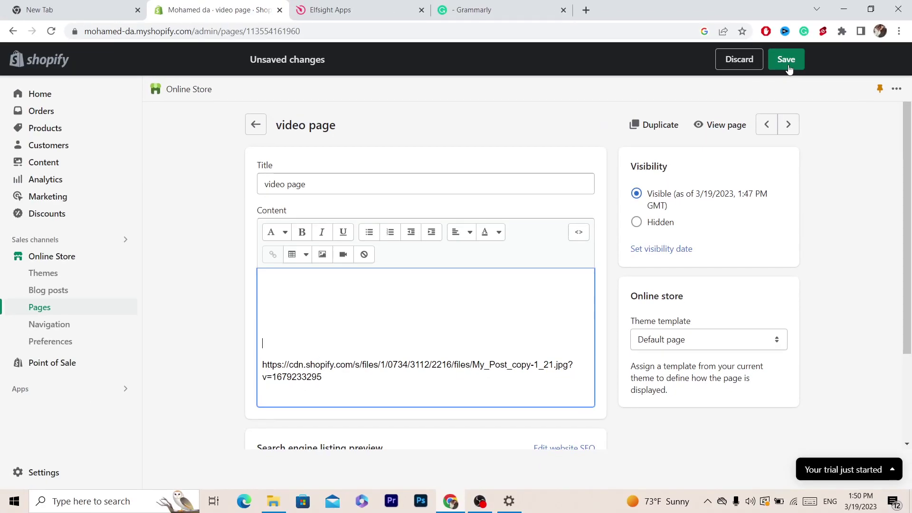
click(786, 59)
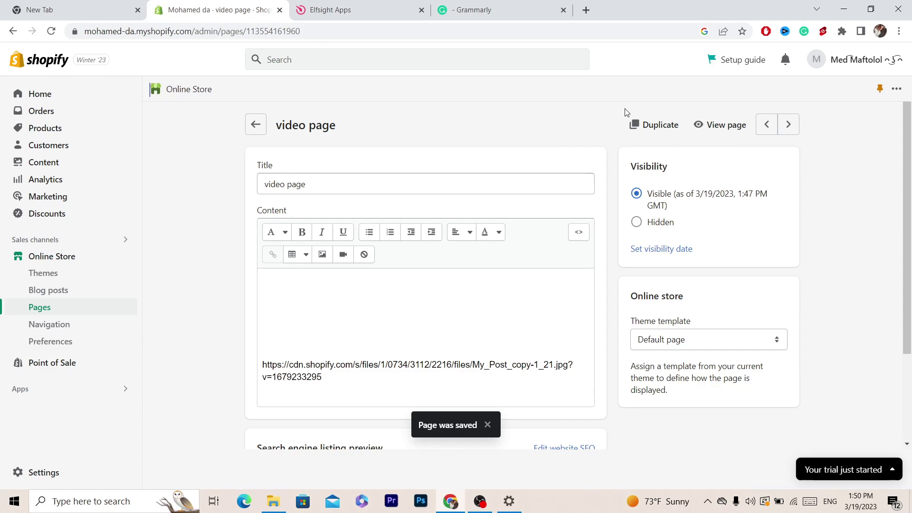
- Preview 'video page' on the storefront and select the plain-text file link
click(726, 125)
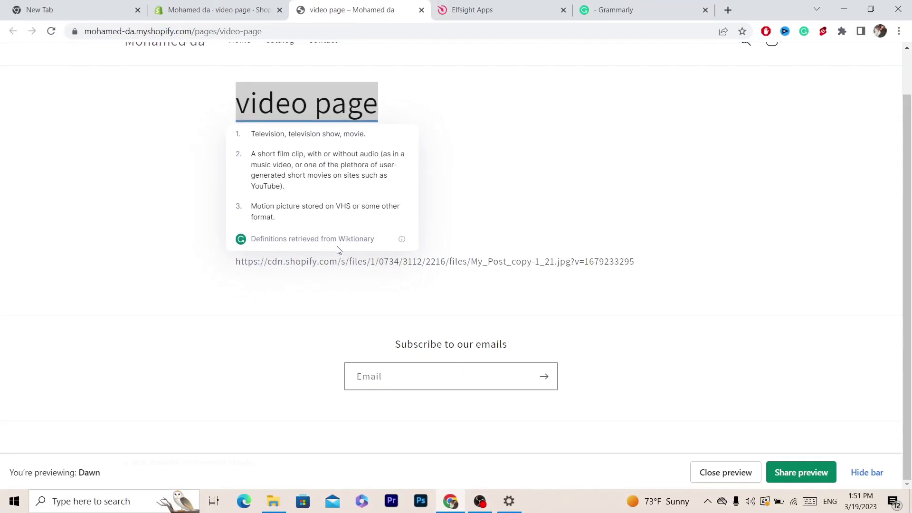
click(589, 214)
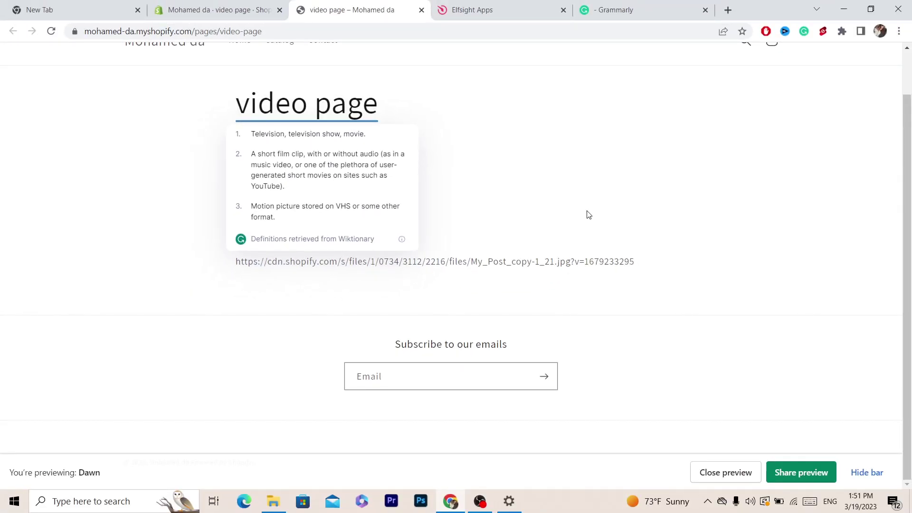
double_click(421, 344)
click(346, 261)
triple_click(346, 261)
double_click(356, 261)
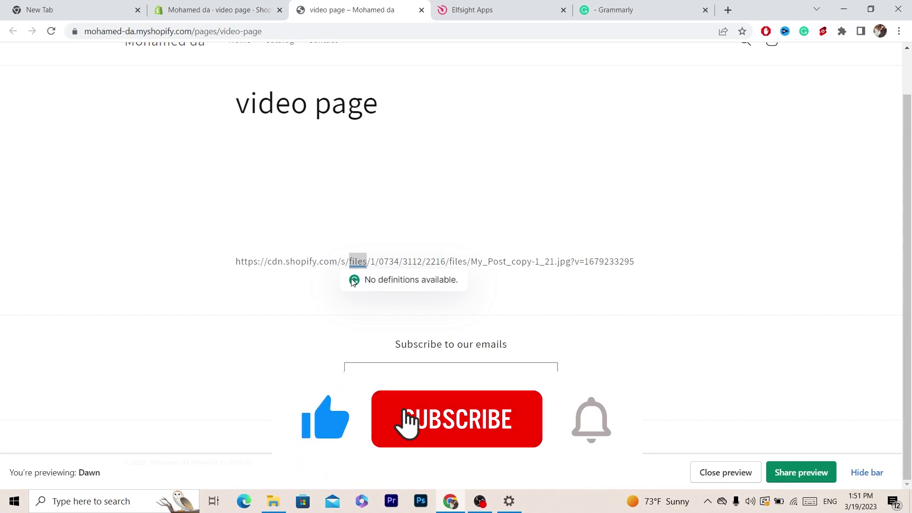